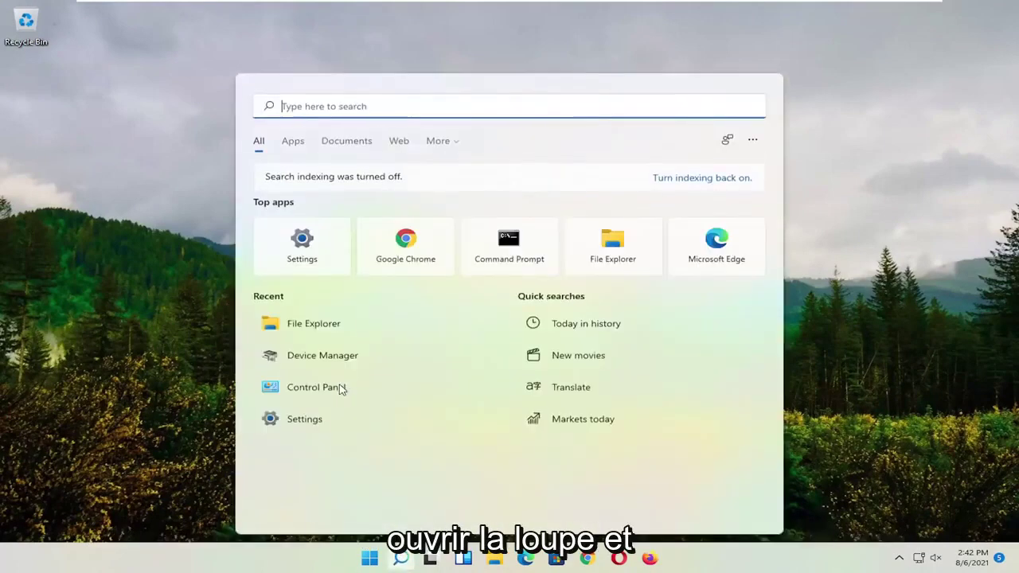
- Search for cmd, open Command Prompt as administrator with permission granted, and move its window toward the middle of the desktop
{"action": "type", "text": "cmd"}
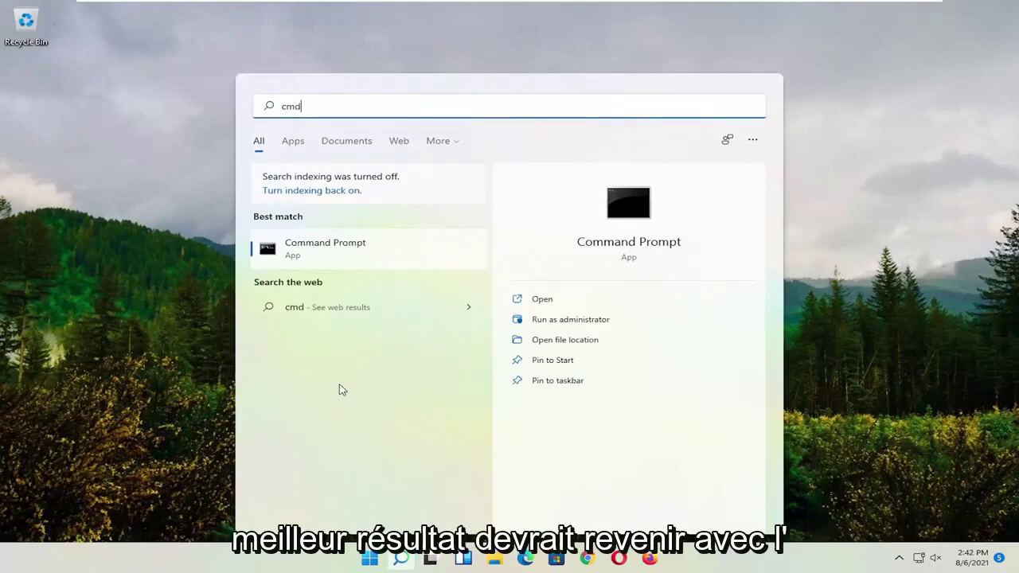
{"action": "right_click", "coordinate": [313, 254]}
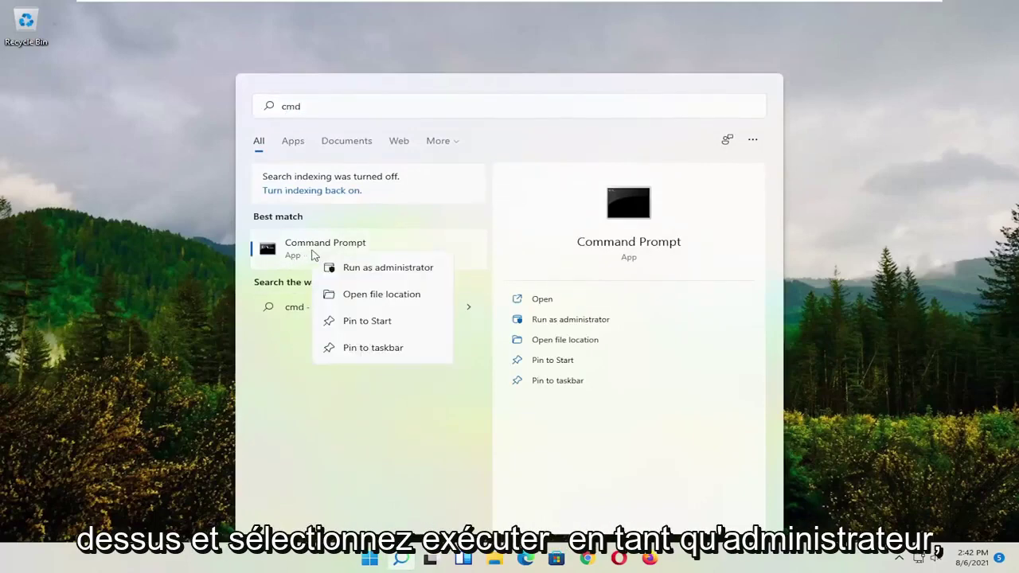
{"action": "left_click", "coordinate": [369, 271]}
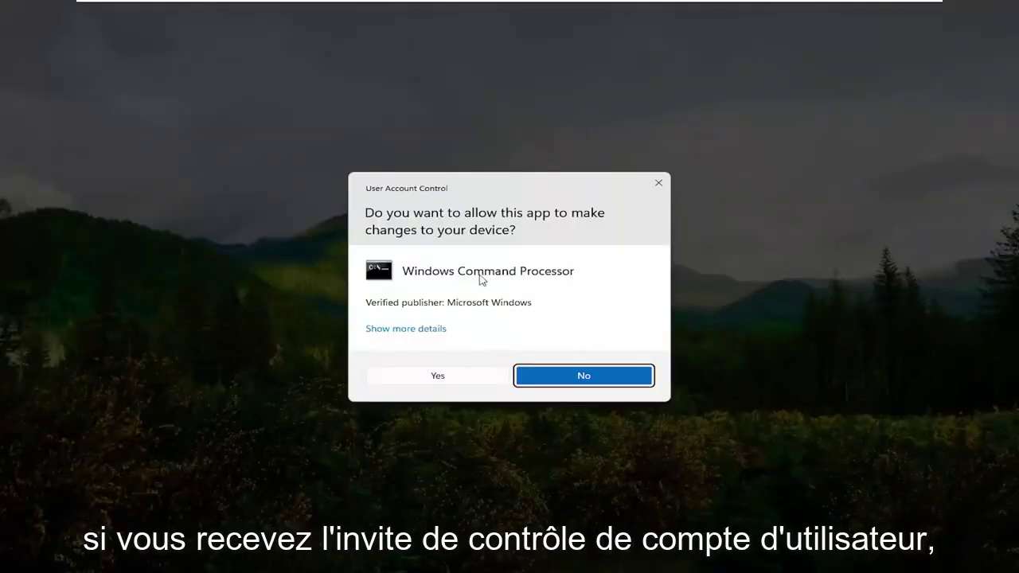
{"action": "left_click", "coordinate": [442, 380]}
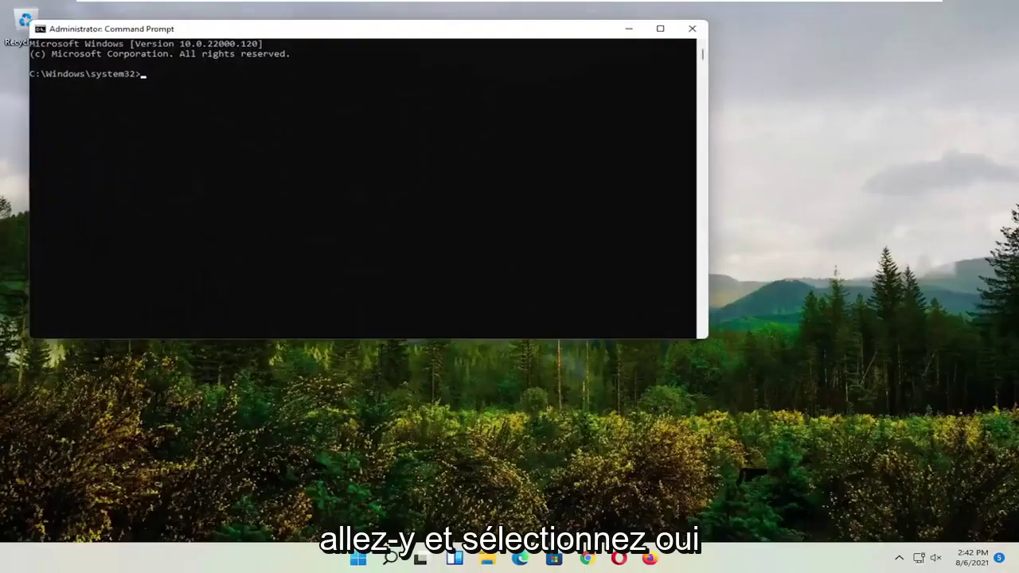
{"action": "left_click_drag", "start_coordinate": [437, 35], "coordinate": [532, 68]}
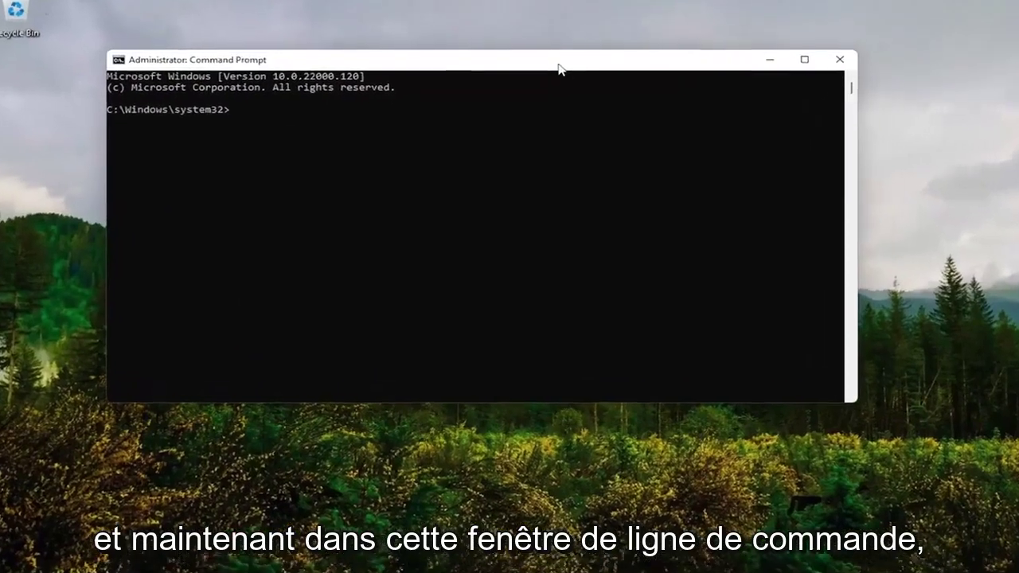
- Run the system file check with sfc /scannow and close Command Prompt once the scan is complete
{"action": "type", "text": "s"}
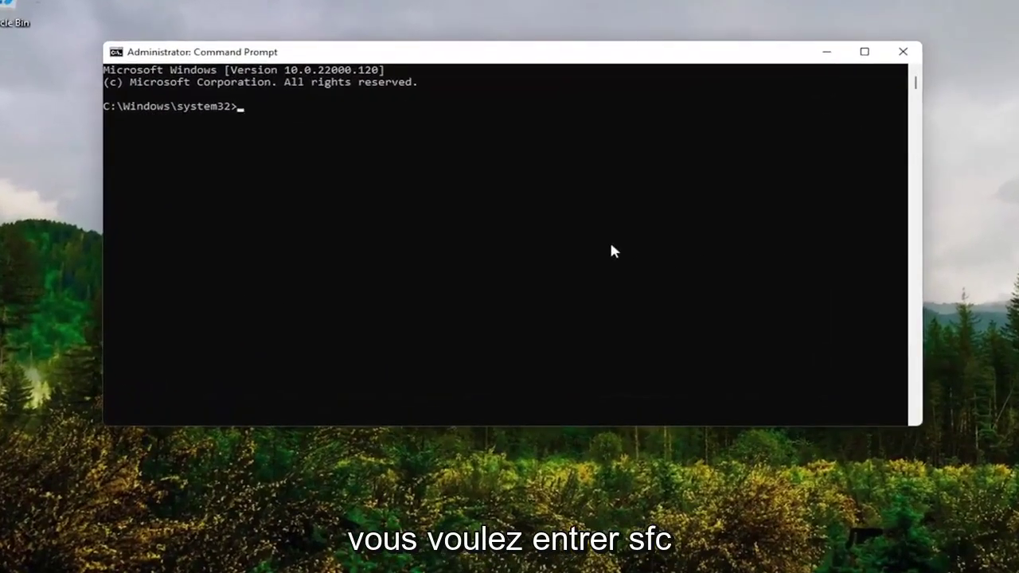
{"action": "type", "text": "fc"}
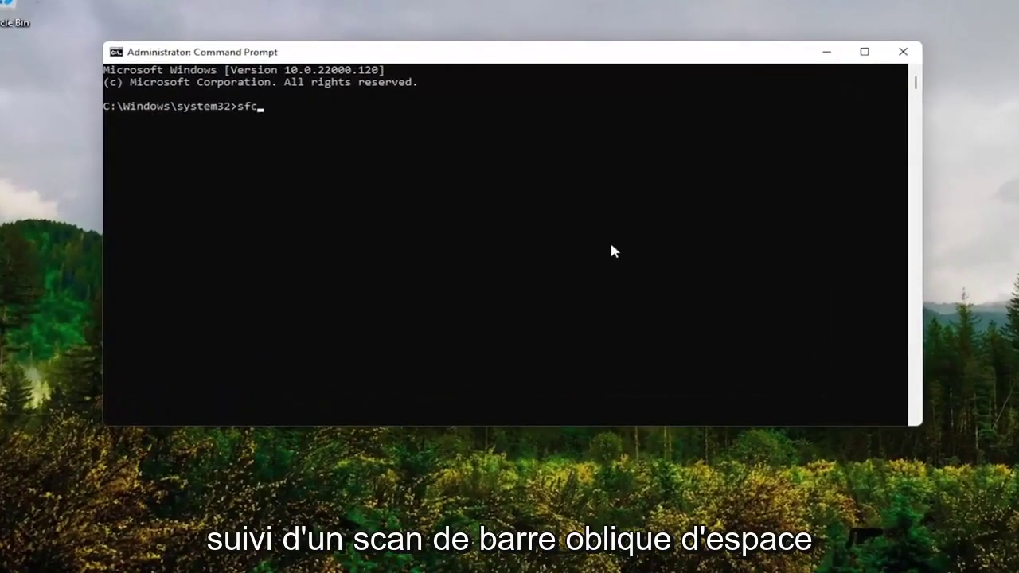
{"action": "type", "text": " /sca"}
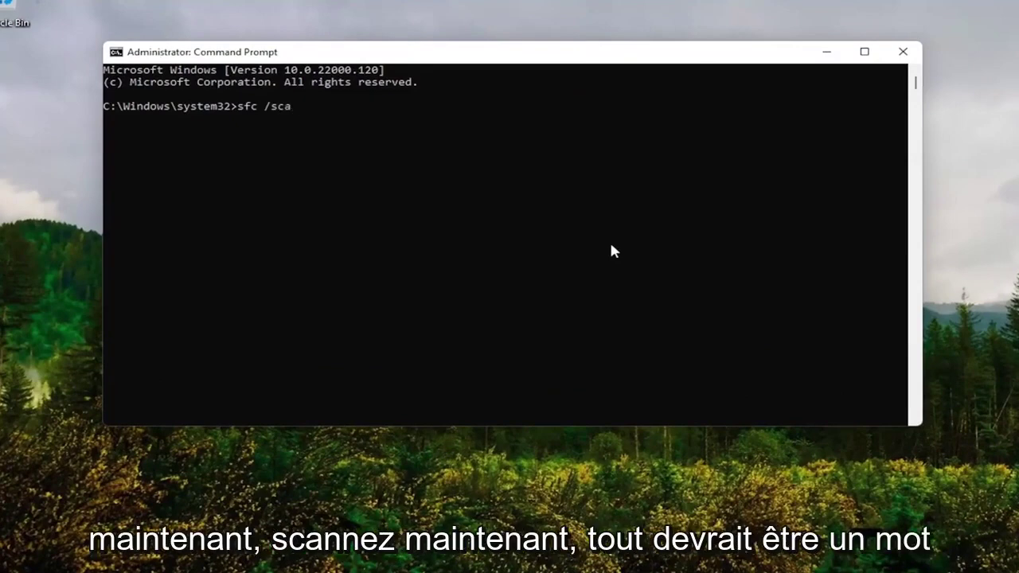
{"action": "type", "text": "nnow"}
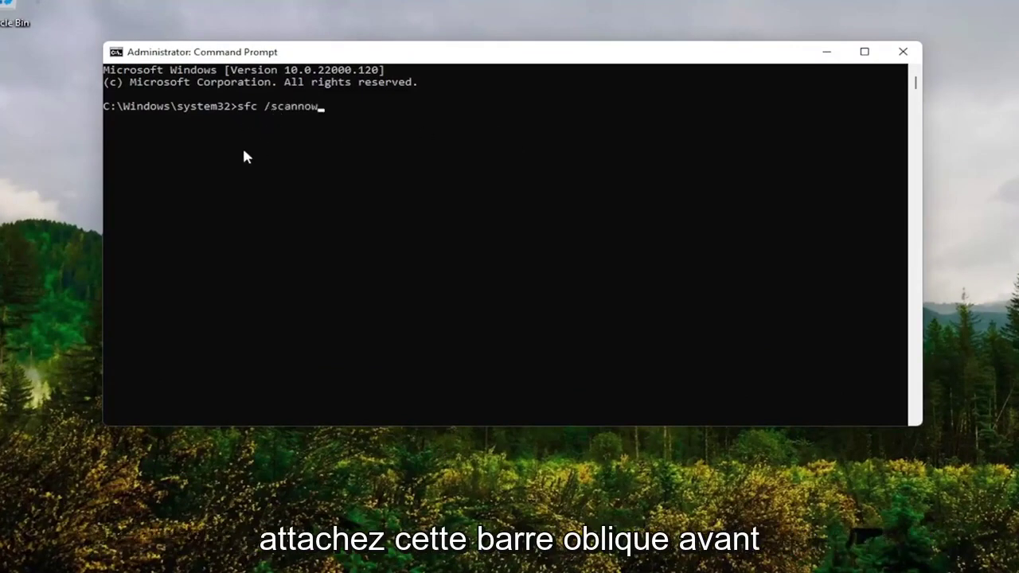
{"action": "key", "text": "Return"}
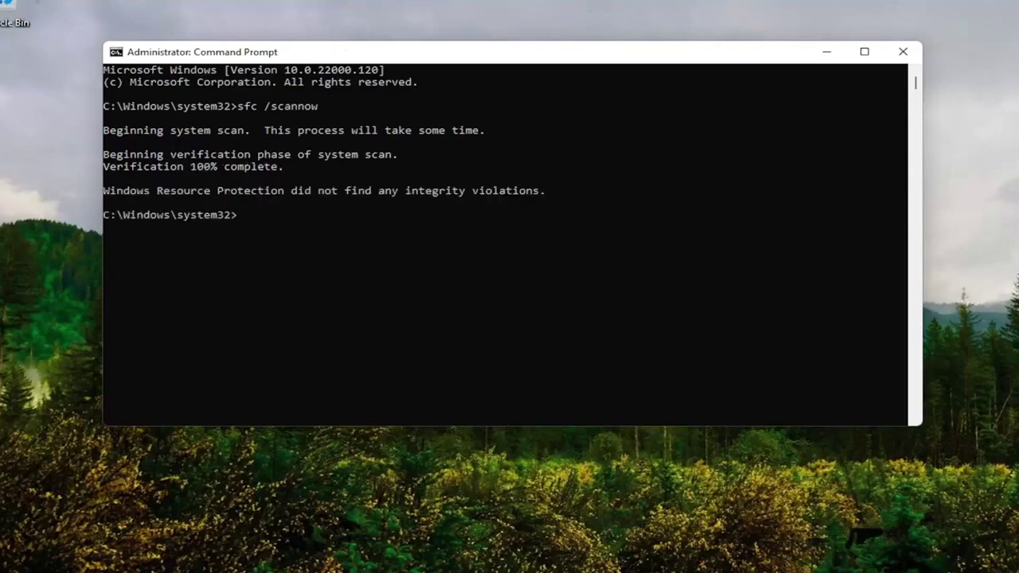
{"action": "left_click", "coordinate": [903, 51]}
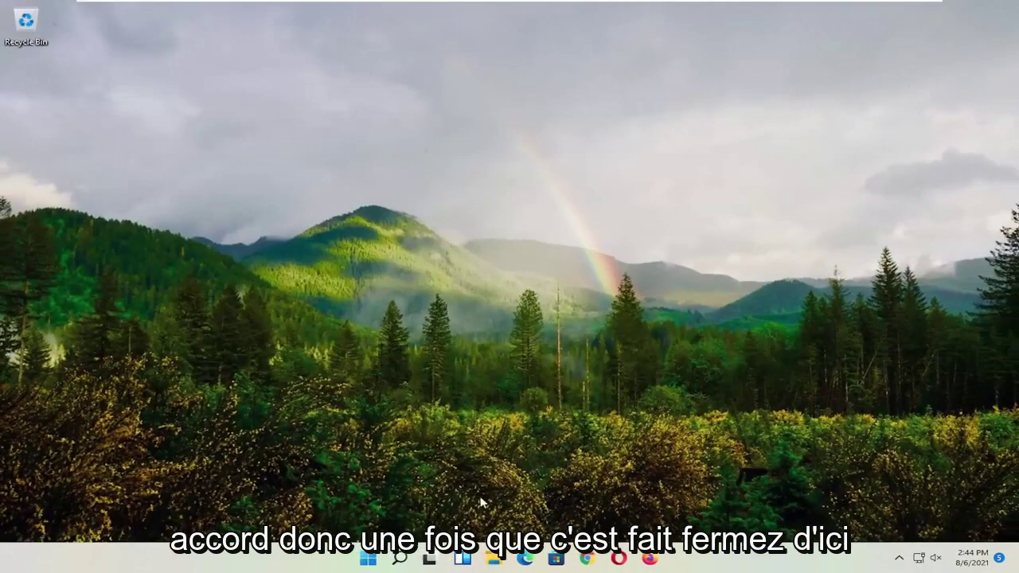
- Restart the computer
{"action": "right_click", "coordinate": [368, 558]}
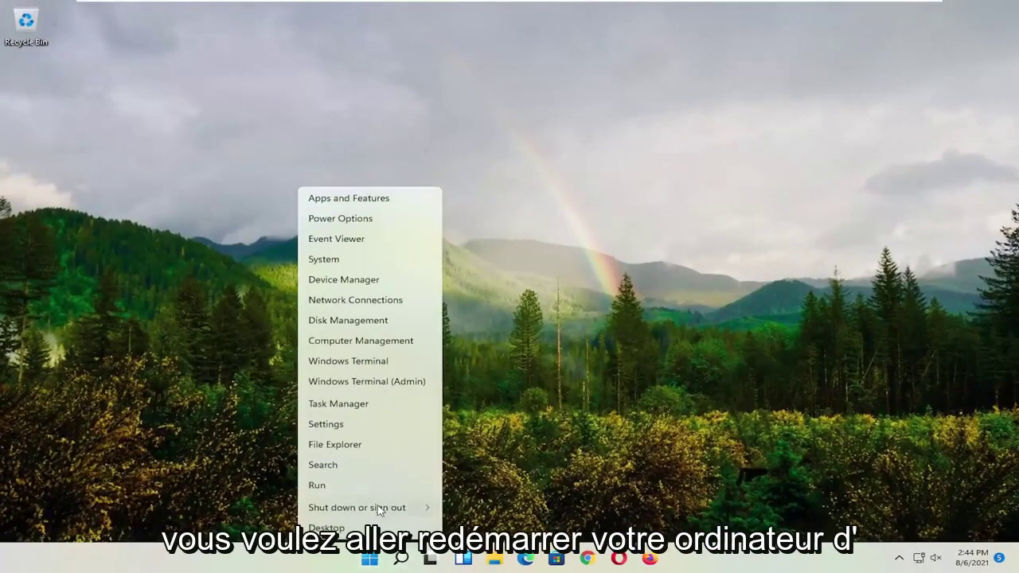
{"action": "mouse_move", "coordinate": [425, 507]}
{"action": "left_click", "coordinate": [465, 529]}
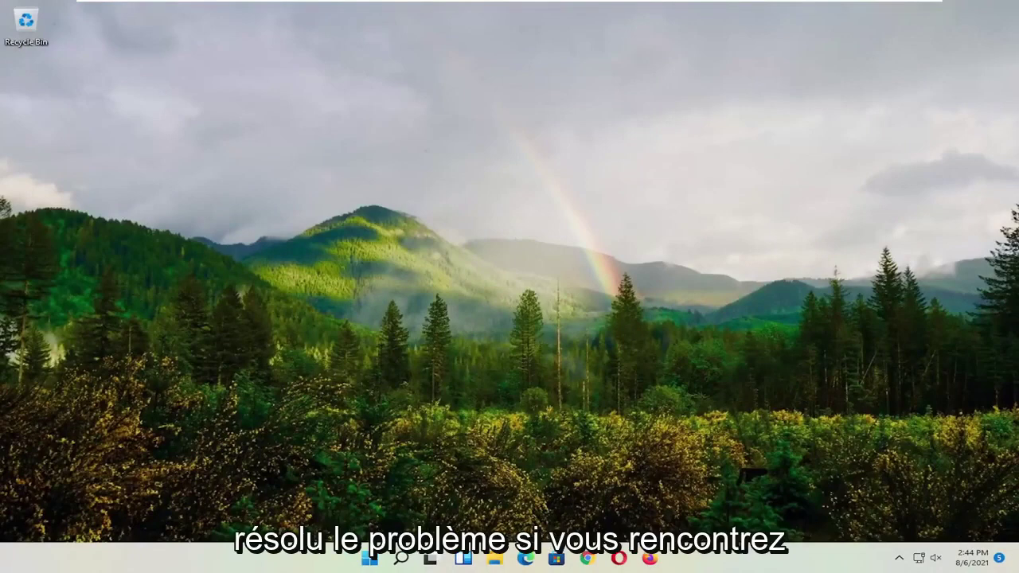
- Search for advanced system settings, open System Properties, and move the dialog toward the middle of the desktop
{"action": "left_click", "coordinate": [401, 559]}
{"action": "type", "text": "adv"}
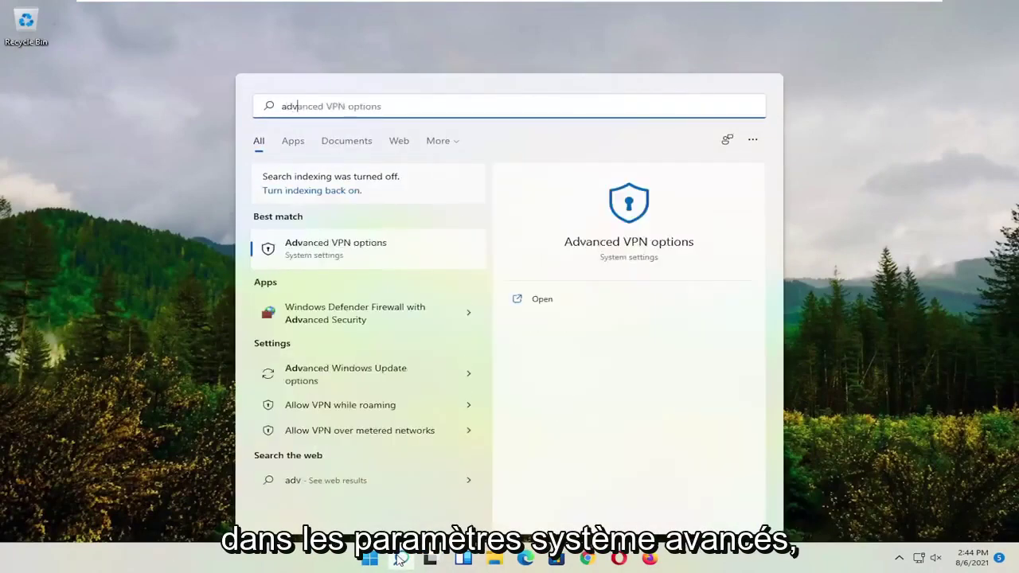
{"action": "type", "text": "anced system s"}
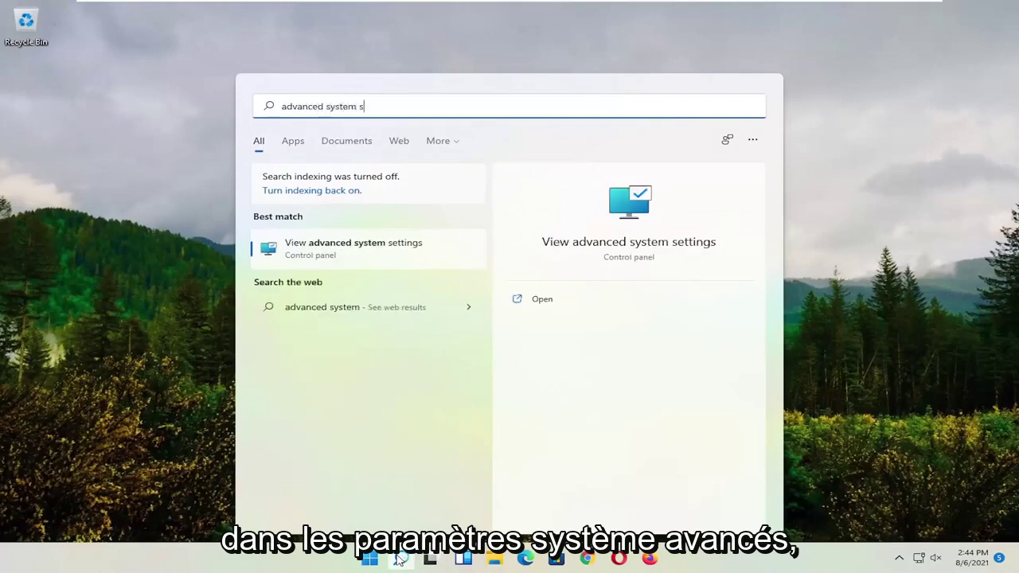
{"action": "type", "text": "ettings"}
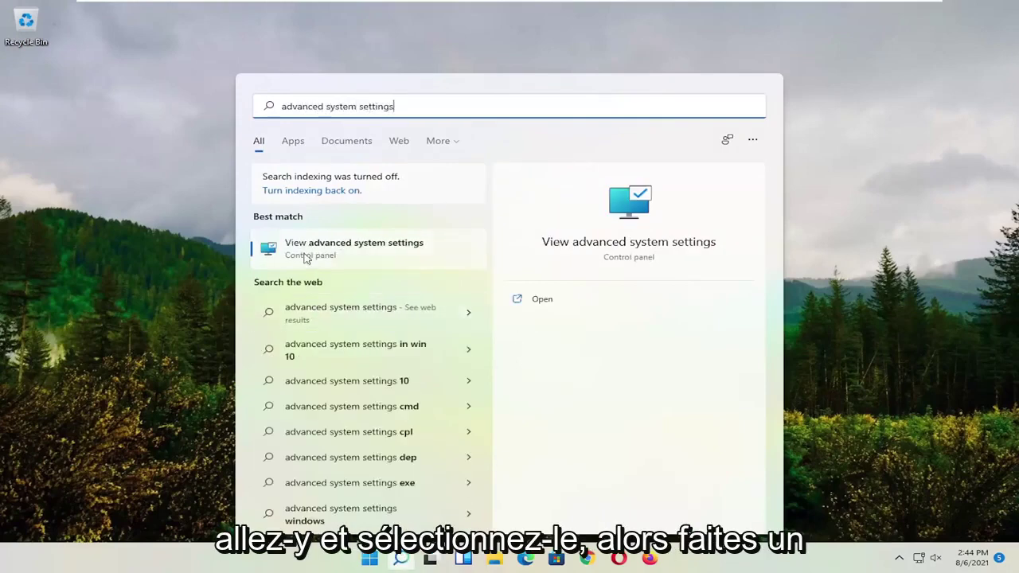
{"action": "left_click", "coordinate": [310, 252]}
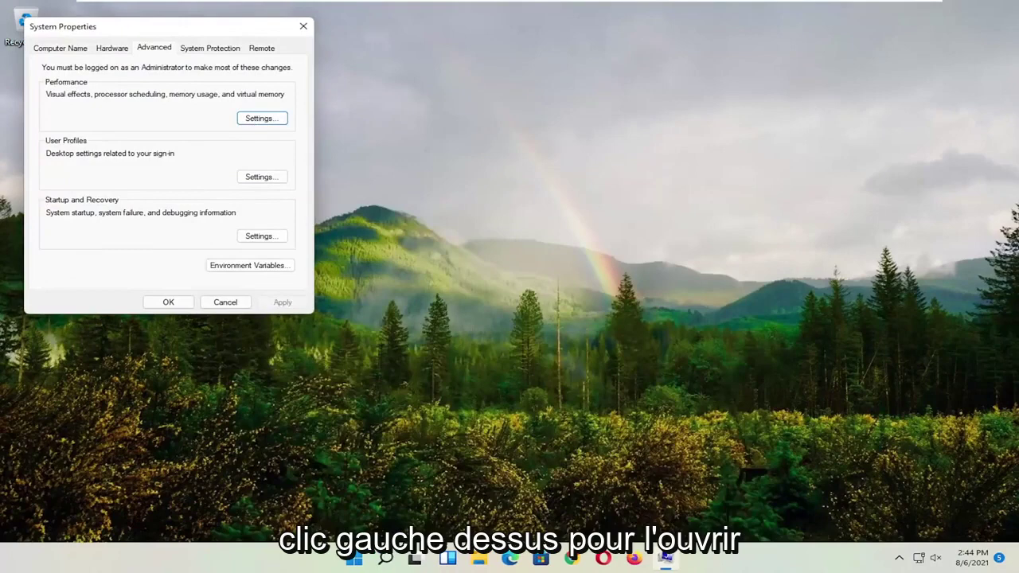
{"action": "left_click_drag", "start_coordinate": [132, 32], "coordinate": [407, 130]}
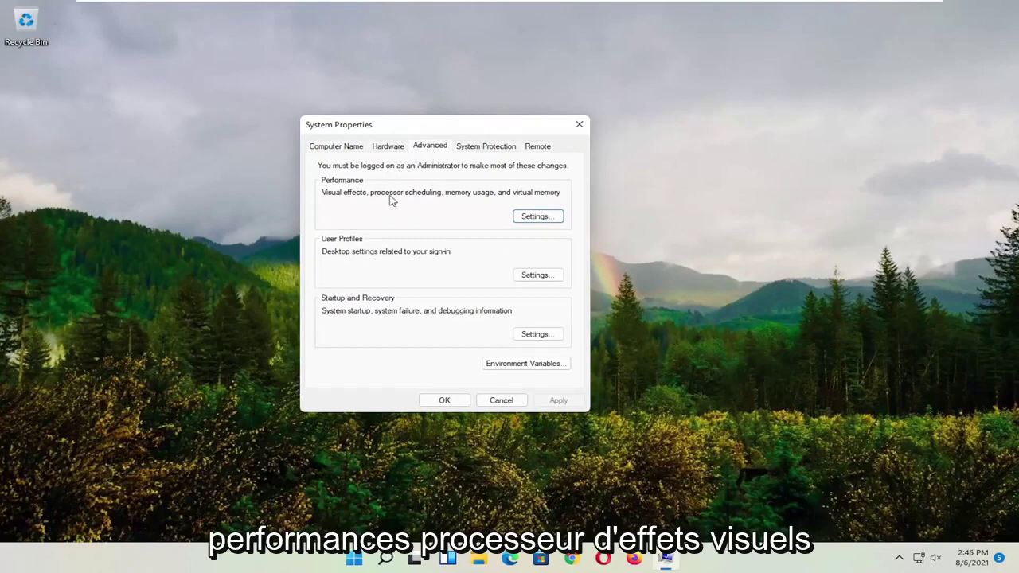
- In the Performance settings, set Data Execution Prevention to turn on DEP for all programs and services except those selected
{"action": "left_click", "coordinate": [538, 216]}
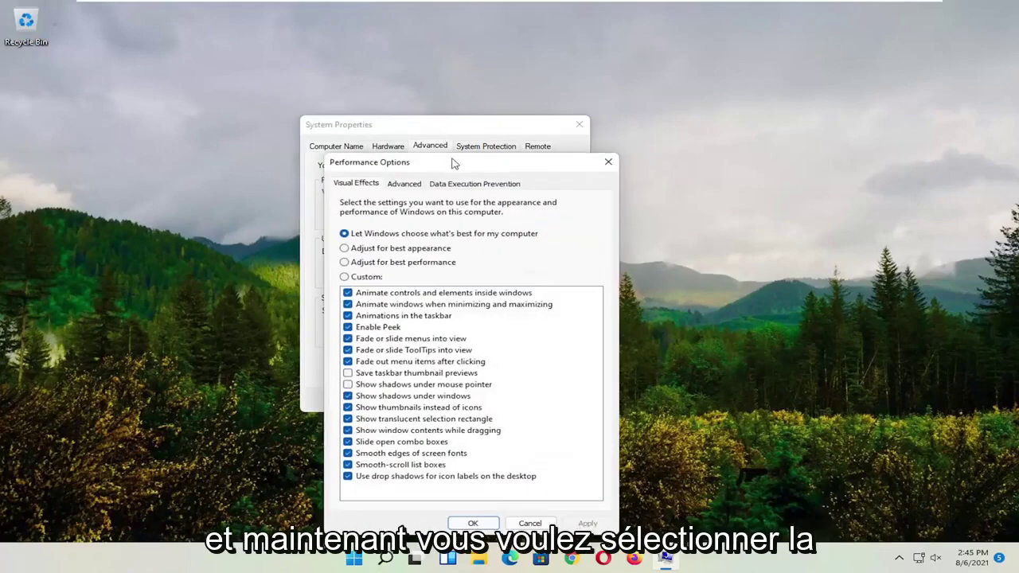
{"action": "left_click_drag", "start_coordinate": [450, 161], "coordinate": [424, 83]}
{"action": "left_click", "coordinate": [472, 112]}
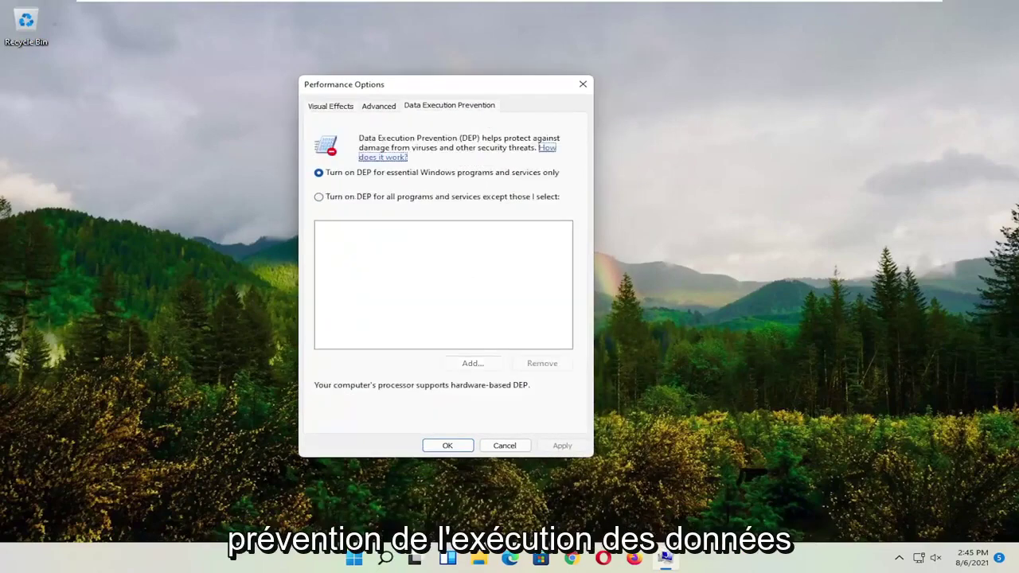
{"action": "left_click", "coordinate": [351, 199]}
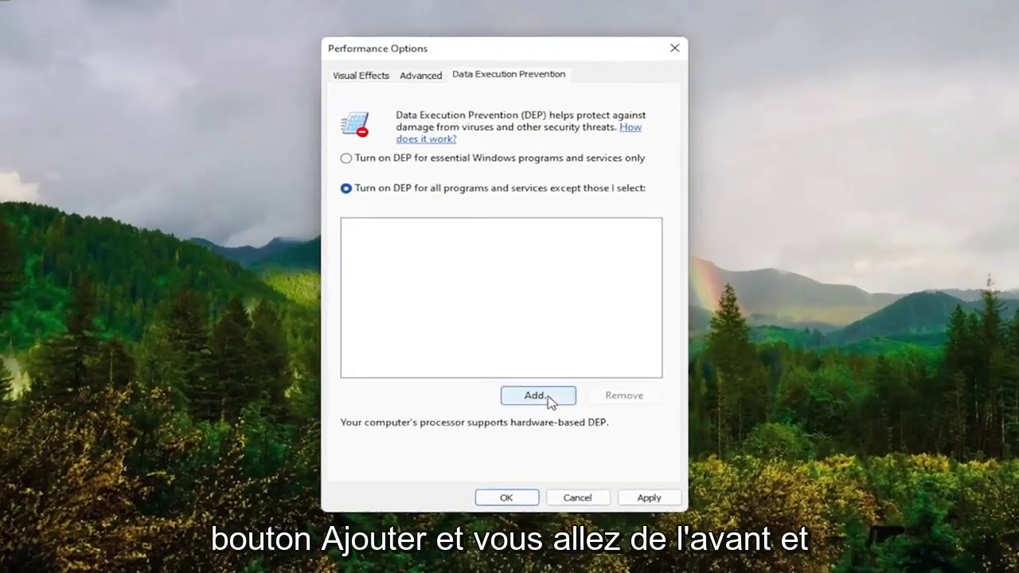
- Try to add the iPodService executable from Program Files\iPod\bin on Local Disk (C:) as a DEP exception
{"action": "left_click", "coordinate": [514, 380]}
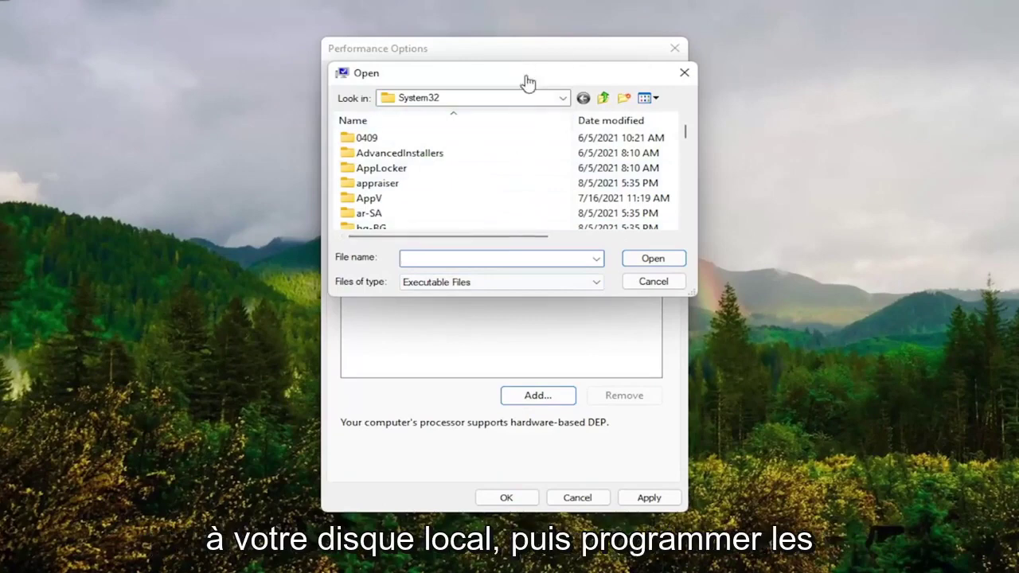
{"action": "left_click", "coordinate": [562, 98]}
{"action": "left_click", "coordinate": [445, 130]}
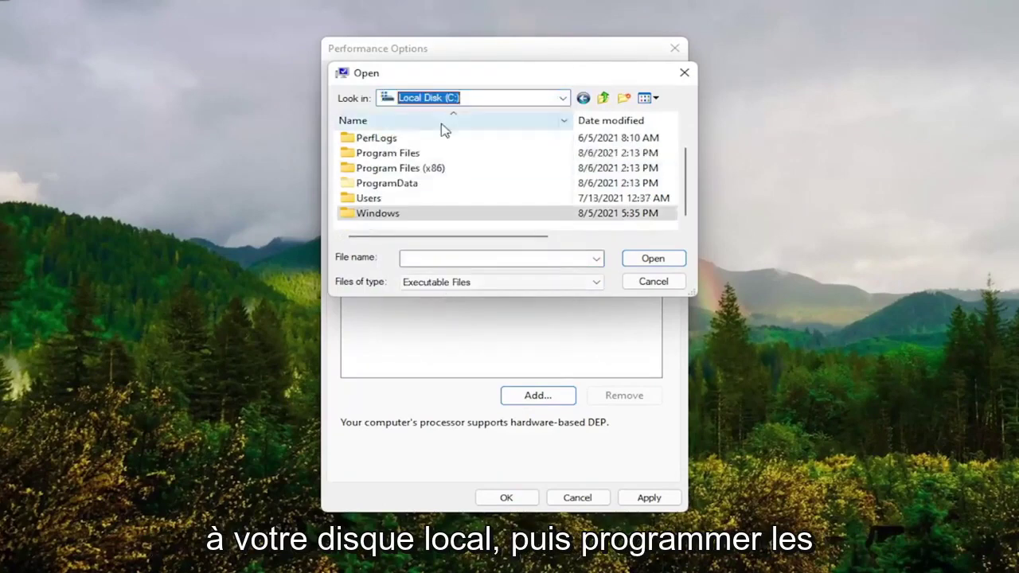
{"action": "double_click", "coordinate": [389, 154]}
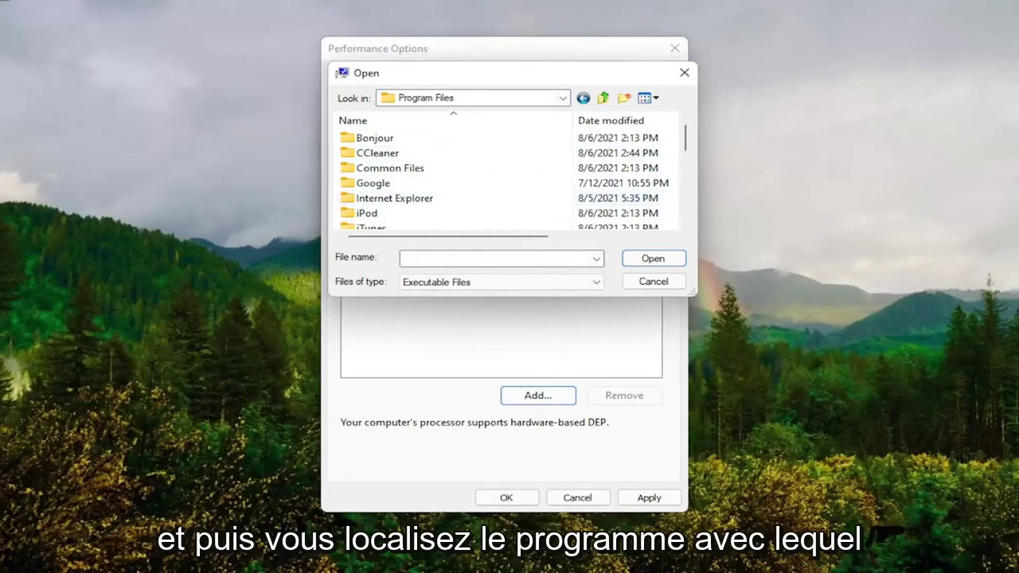
{"action": "left_click", "coordinate": [374, 183]}
{"action": "double_click", "coordinate": [368, 213]}
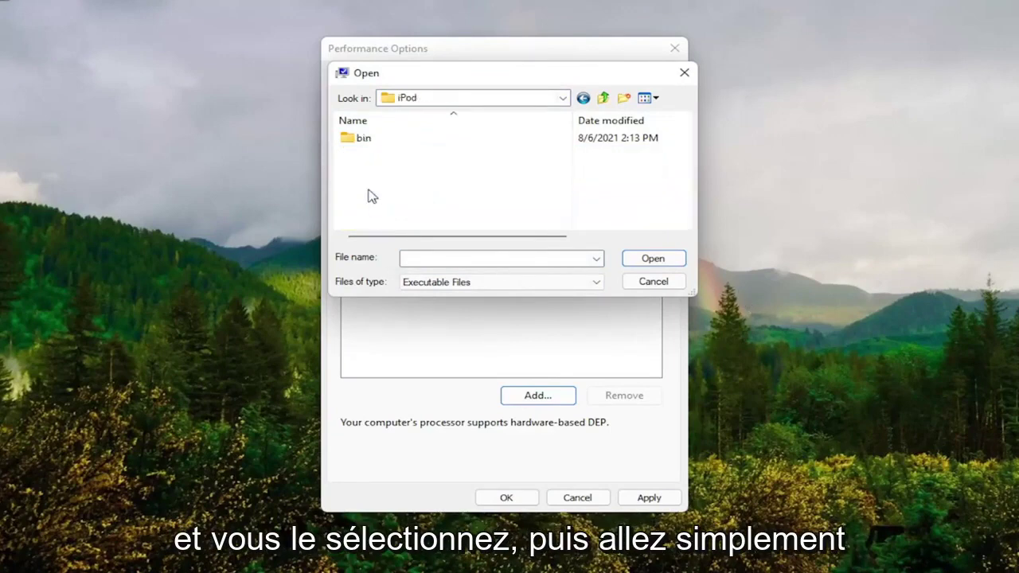
{"action": "double_click", "coordinate": [367, 138]}
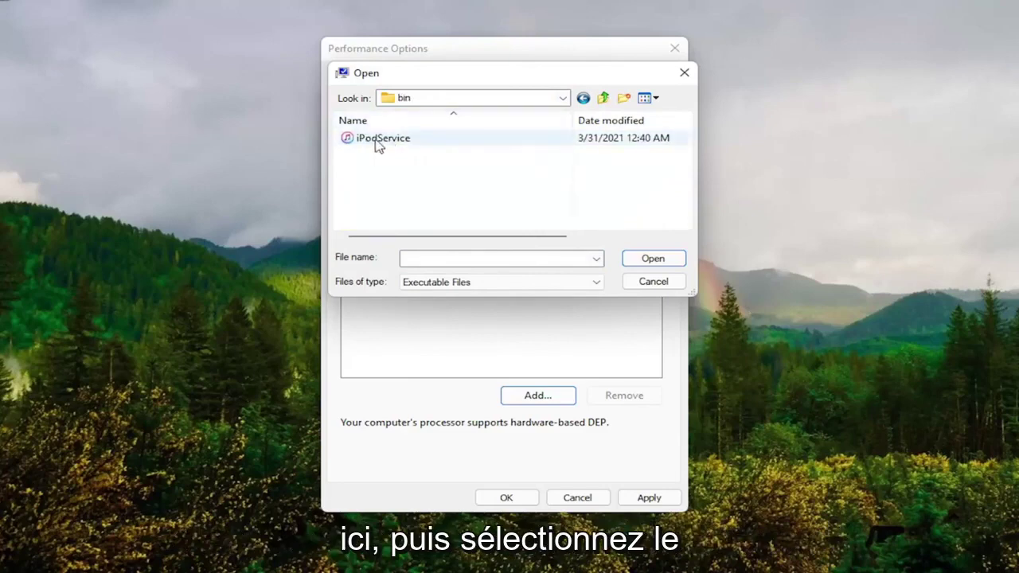
{"action": "left_click", "coordinate": [377, 141]}
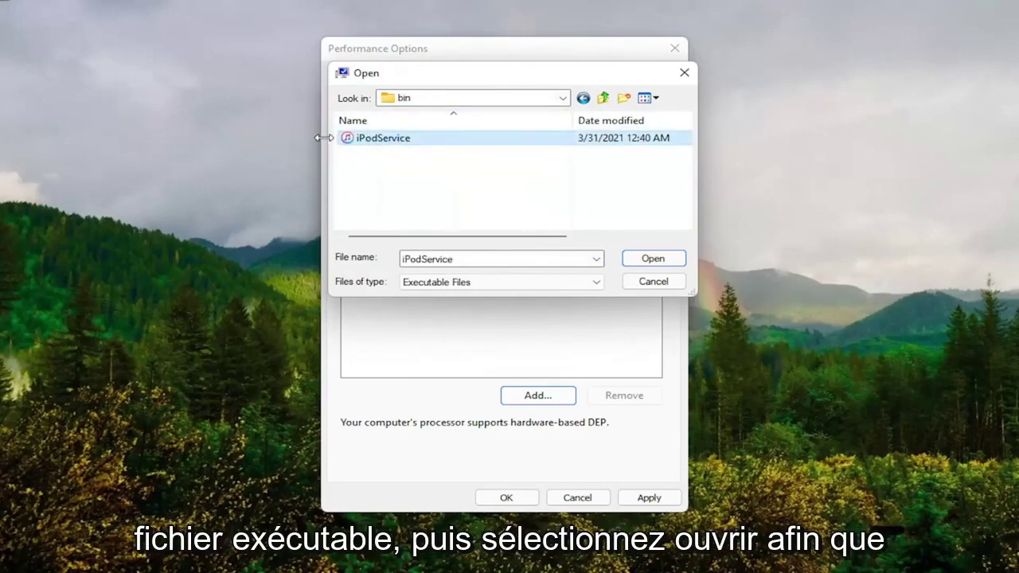
{"action": "left_click", "coordinate": [673, 266]}
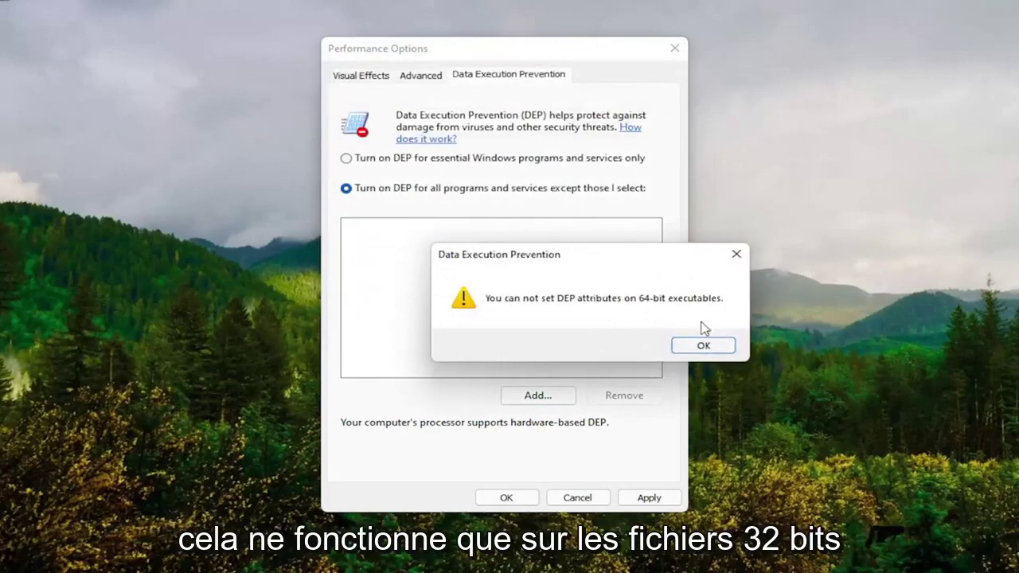
{"action": "left_click", "coordinate": [709, 347]}
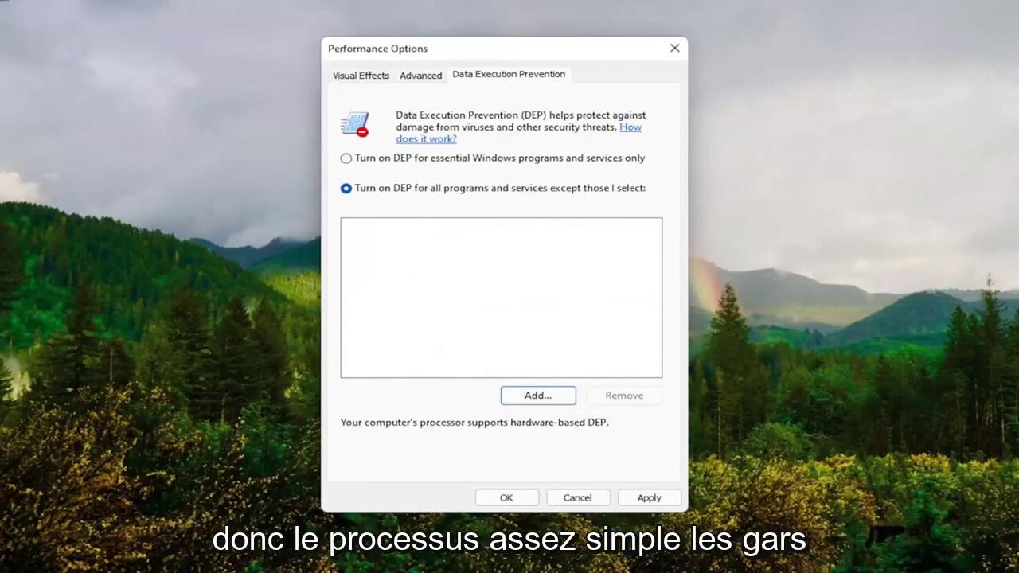
- Close Performance Options without applying the changes, and close System Properties
{"action": "left_click", "coordinate": [674, 48]}
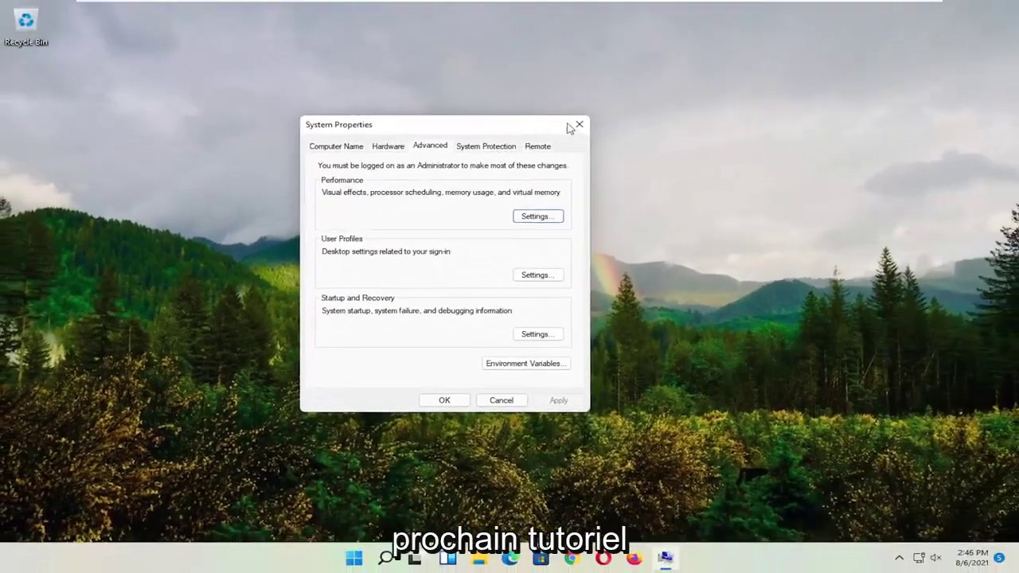
{"action": "left_click", "coordinate": [627, 110]}
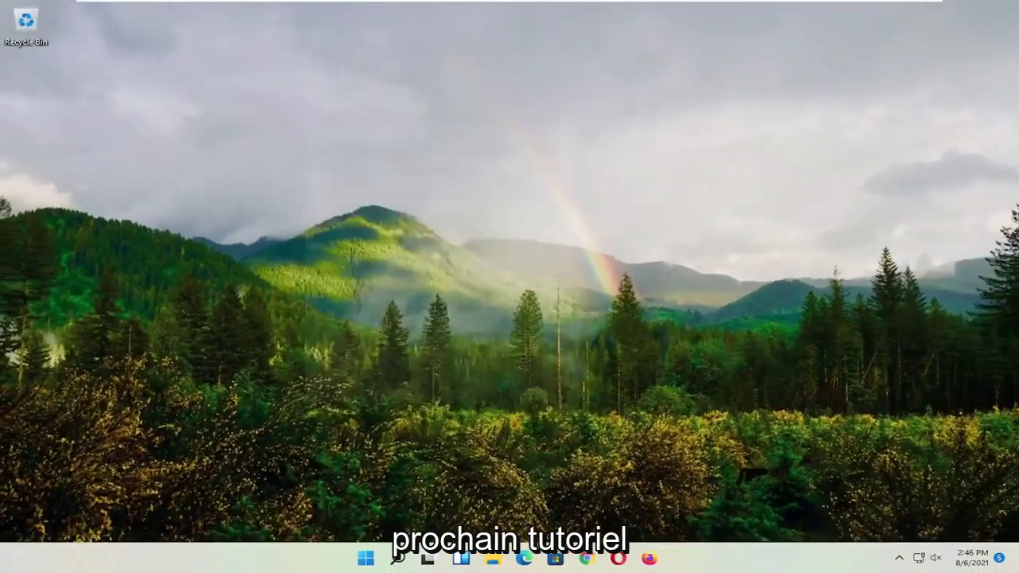